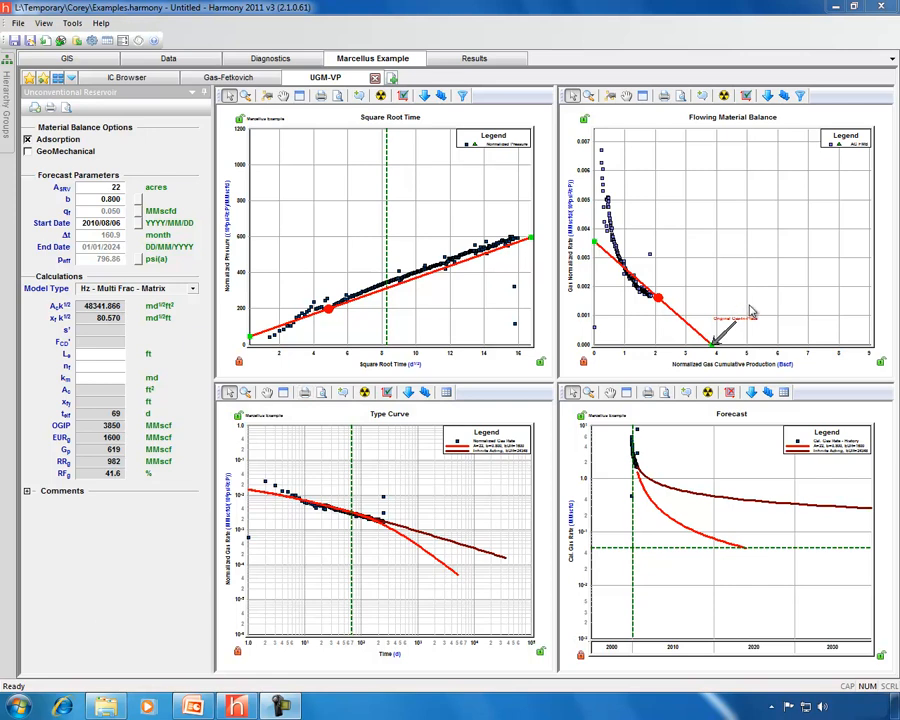
Adjust the analysis lines on the square root time and flowing material balance plots to fit the data.
{"action": "left_click_drag", "start_coordinate": [330, 308], "coordinate": [328, 304]}
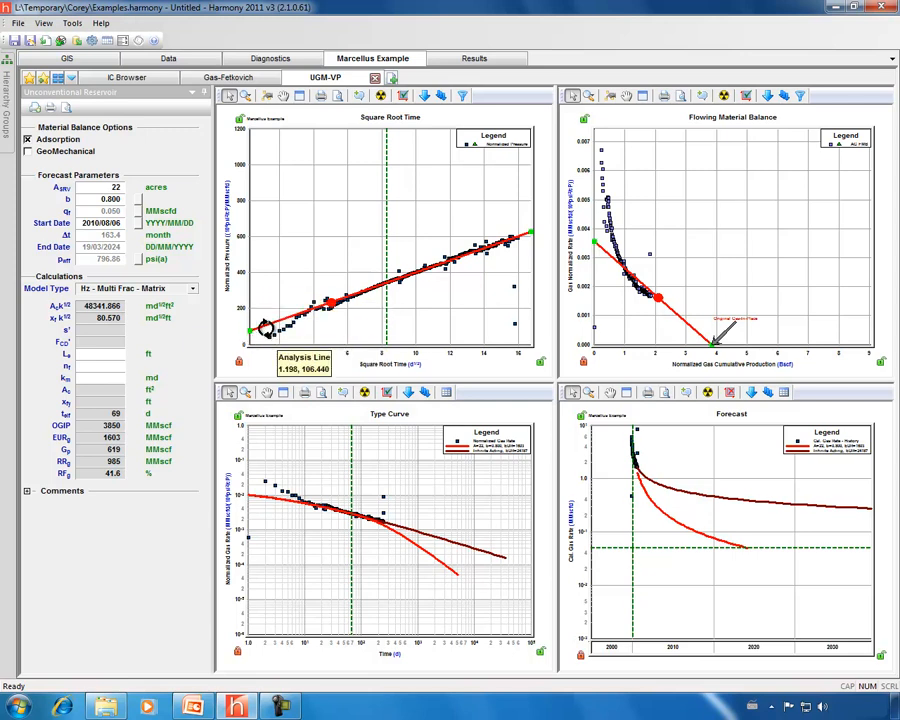
{"action": "left_click_drag", "start_coordinate": [330, 304], "coordinate": [332, 300]}
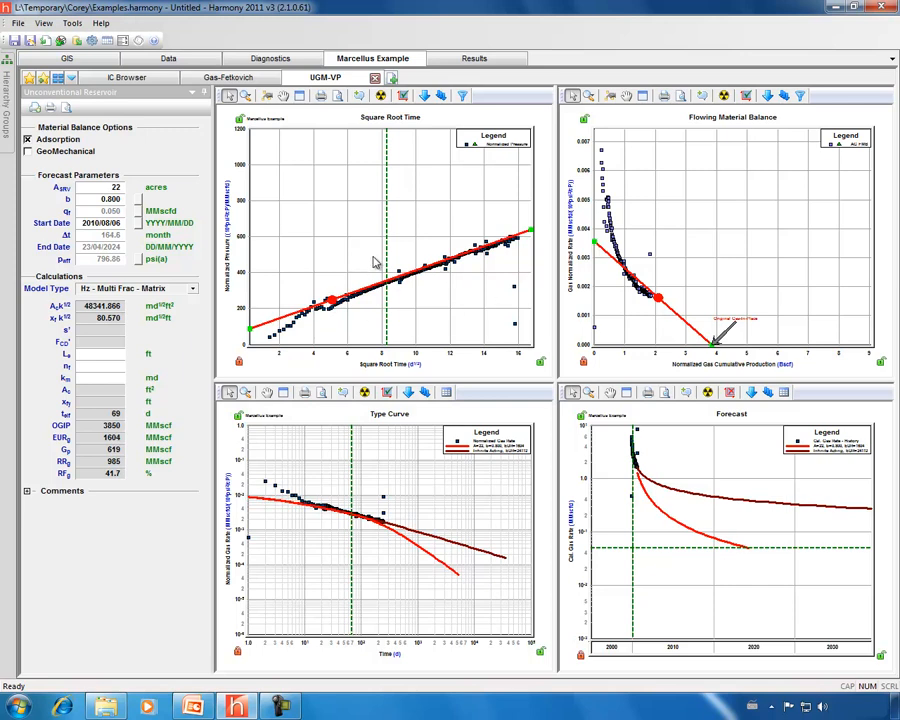
{"action": "left_click_drag", "start_coordinate": [616, 260], "coordinate": [666, 299]}
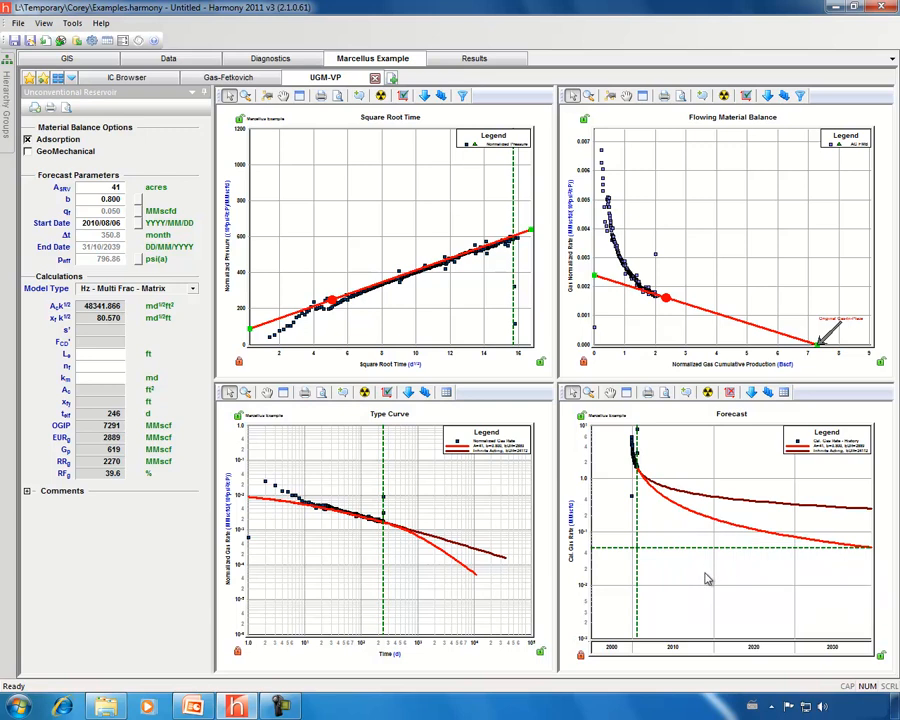
Enter a horizontal well length of 4175.0 ft and 12 fractures in the calculations.
{"action": "left_click", "coordinate": [112, 189]}
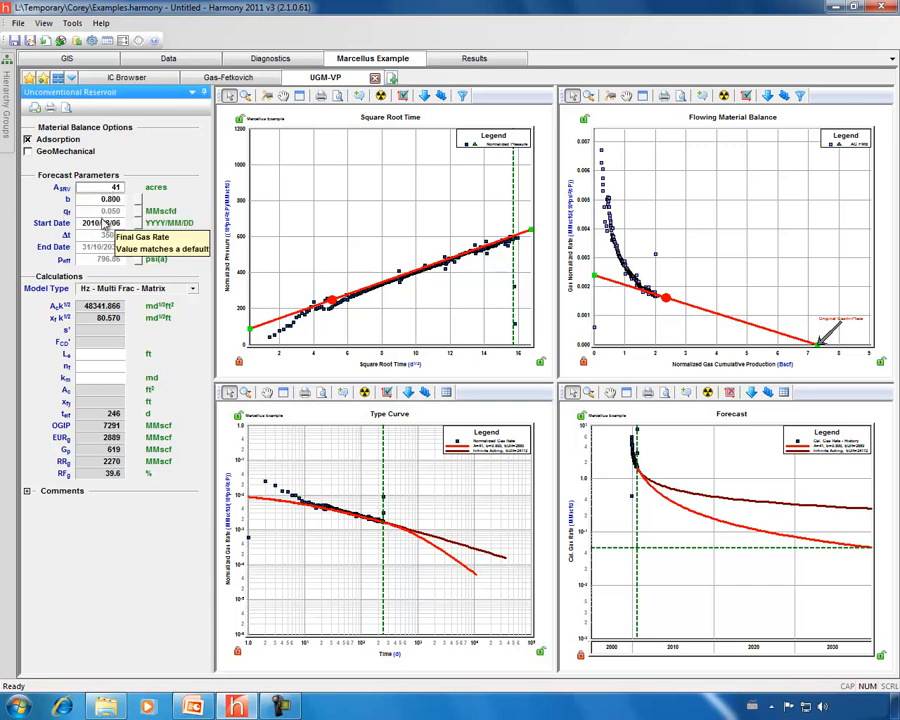
{"action": "left_click", "coordinate": [88, 353]}
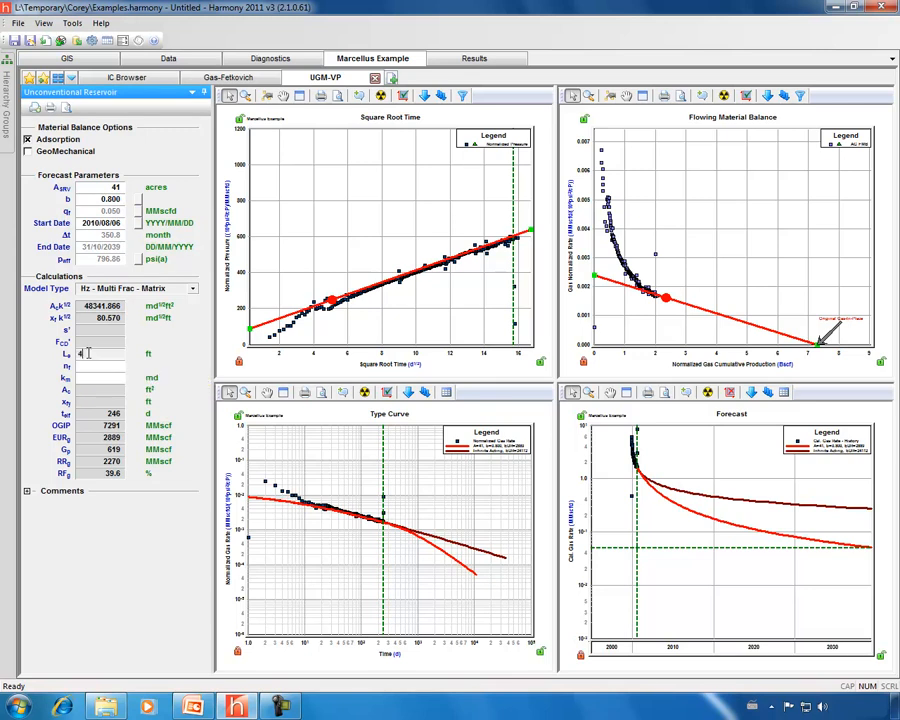
{"action": "left_click", "coordinate": [89, 368]}
{"action": "type", "text": "12"}
{"action": "key", "text": "Tab"}
{"action": "left_click", "coordinate": [89, 389]}
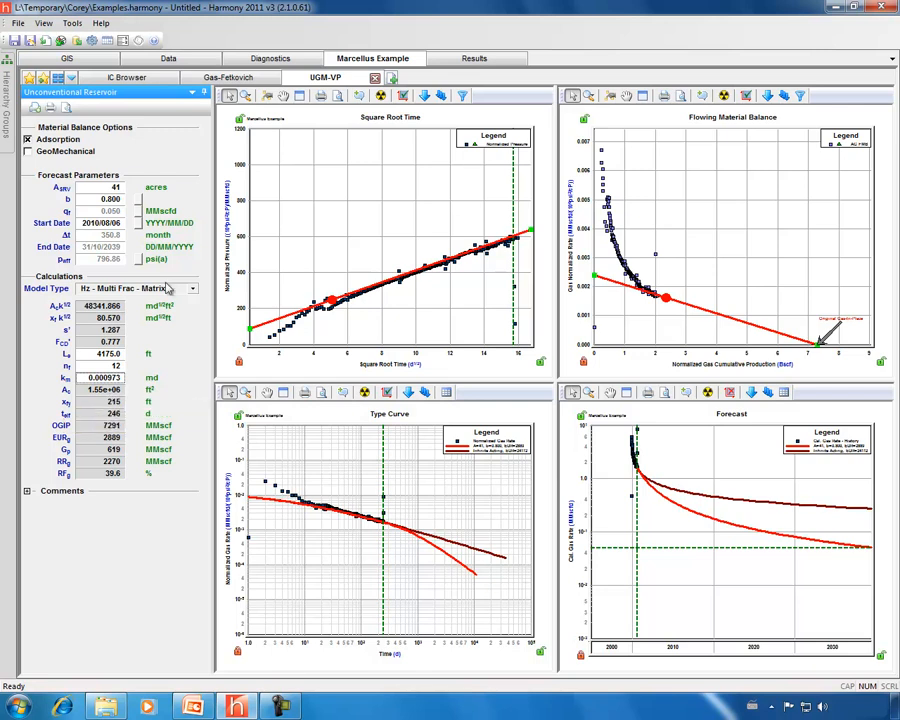
Add a new gas Hz Multifrac Composite analytical model analysis.
{"action": "left_click", "coordinate": [393, 78]}
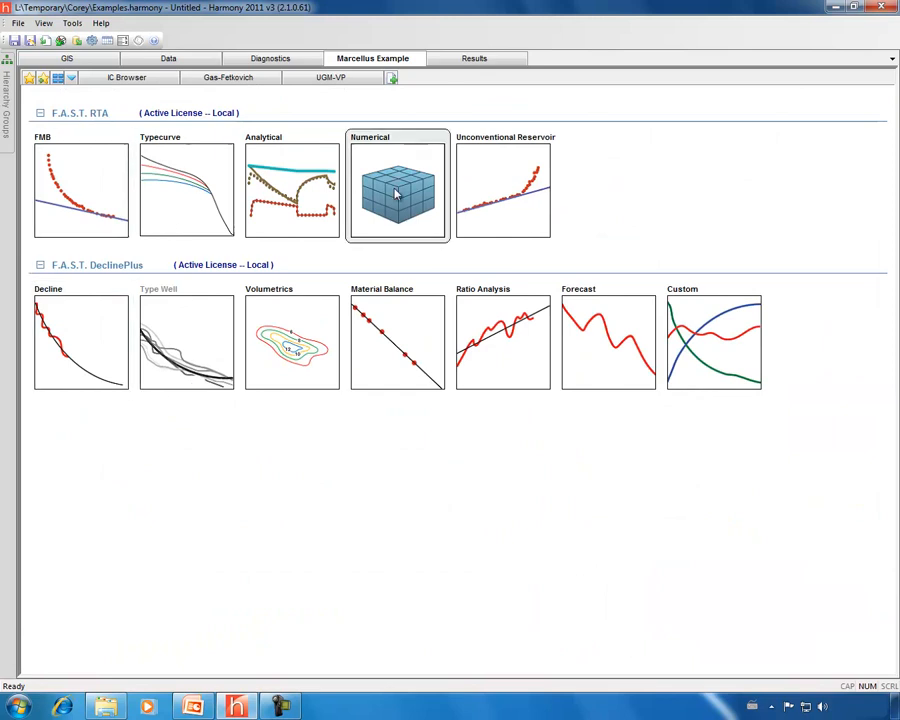
{"action": "left_click", "coordinate": [293, 194]}
{"action": "mouse_move", "coordinate": [312, 193]}
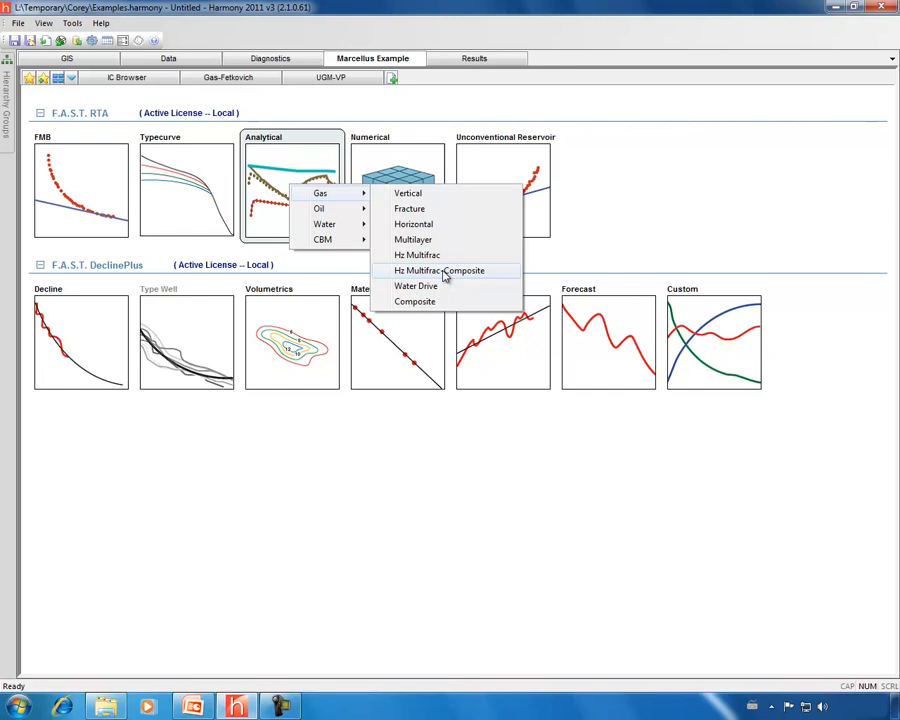
{"action": "left_click", "coordinate": [445, 276]}
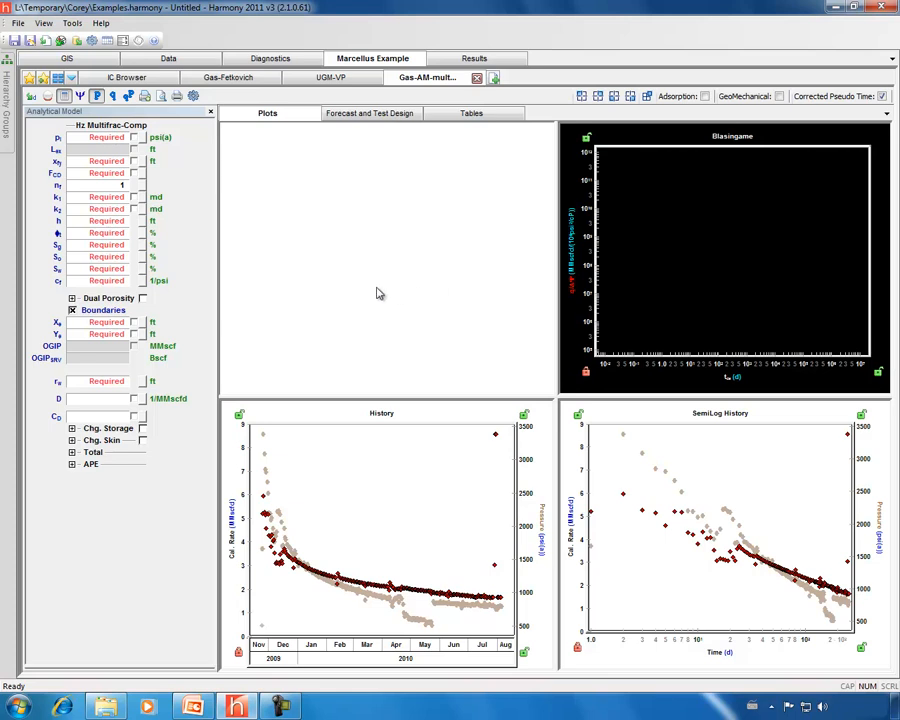
Import the reservoir parameters from the Gas-Fetkovich analysis and the fracture parameters from the UGM-VP analysis.
{"action": "left_click", "coordinate": [32, 97]}
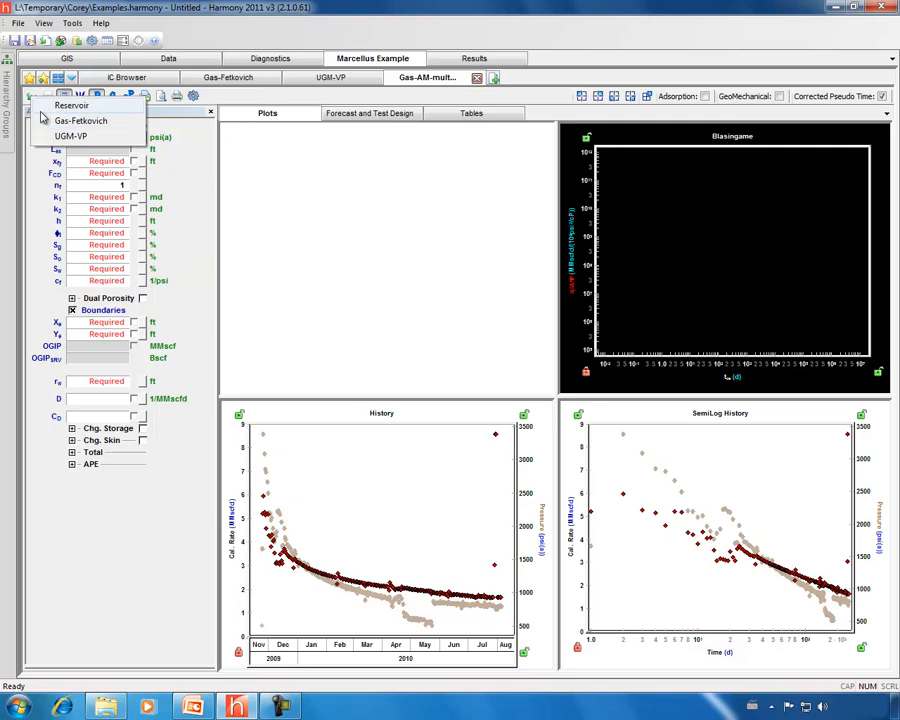
{"action": "left_click", "coordinate": [62, 119]}
{"action": "left_click", "coordinate": [32, 97]}
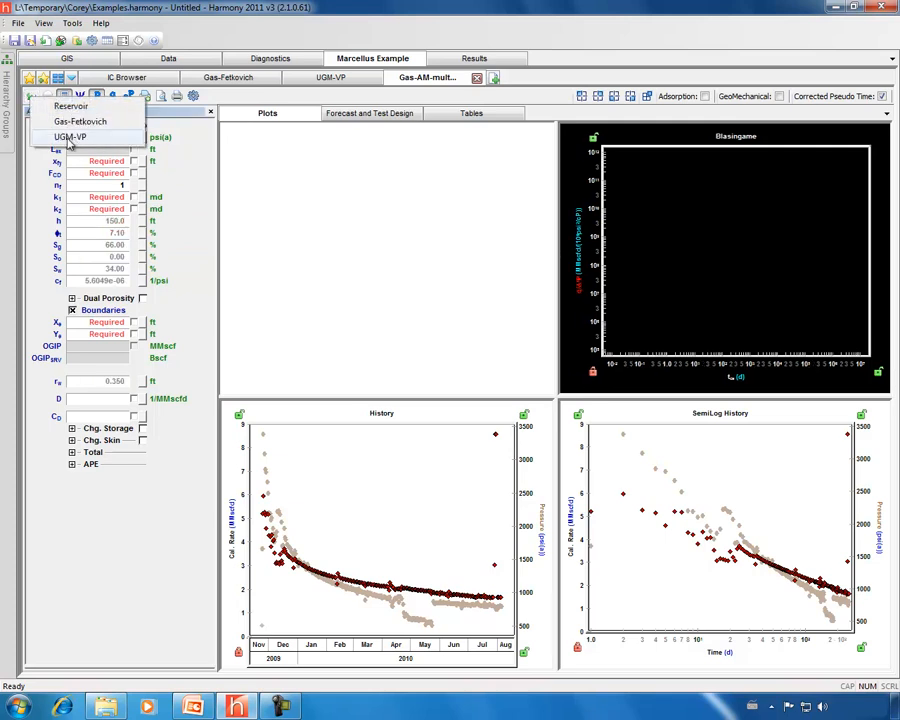
{"action": "left_click", "coordinate": [69, 140]}
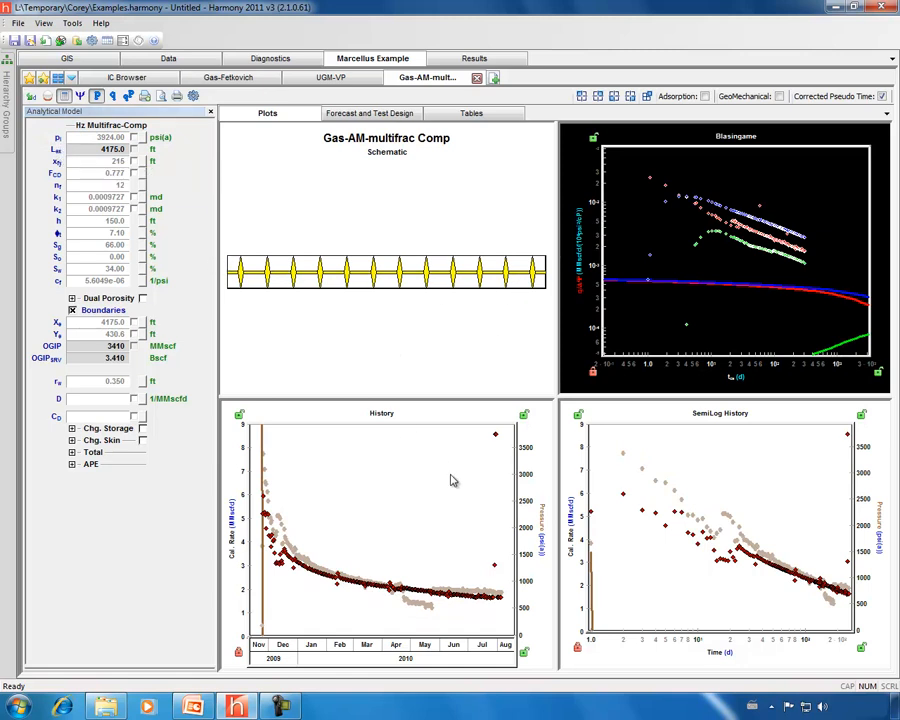
Mark fracture conductivity FCD and inner-zone permeability k1 as automatically calculated variables.
{"action": "mouse_move", "coordinate": [540, 543]}
{"action": "left_mouse_down"}
{"action": "mouse_move", "coordinate": [524, 478]}
{"action": "mouse_move", "coordinate": [527, 556]}
{"action": "left_mouse_up"}
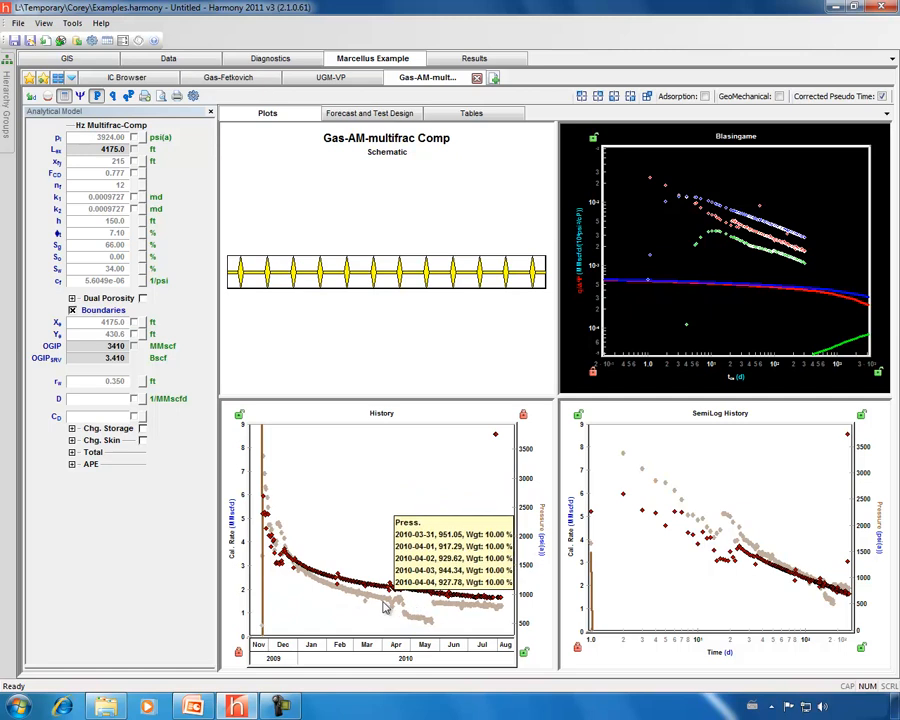
{"action": "left_click", "coordinate": [135, 174]}
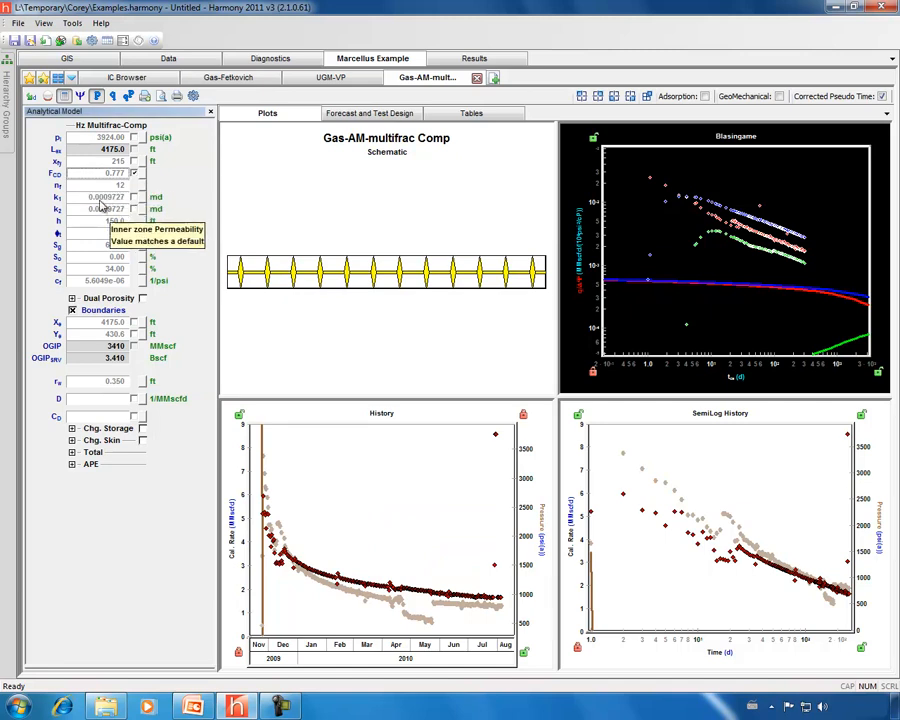
{"action": "left_click", "coordinate": [135, 199]}
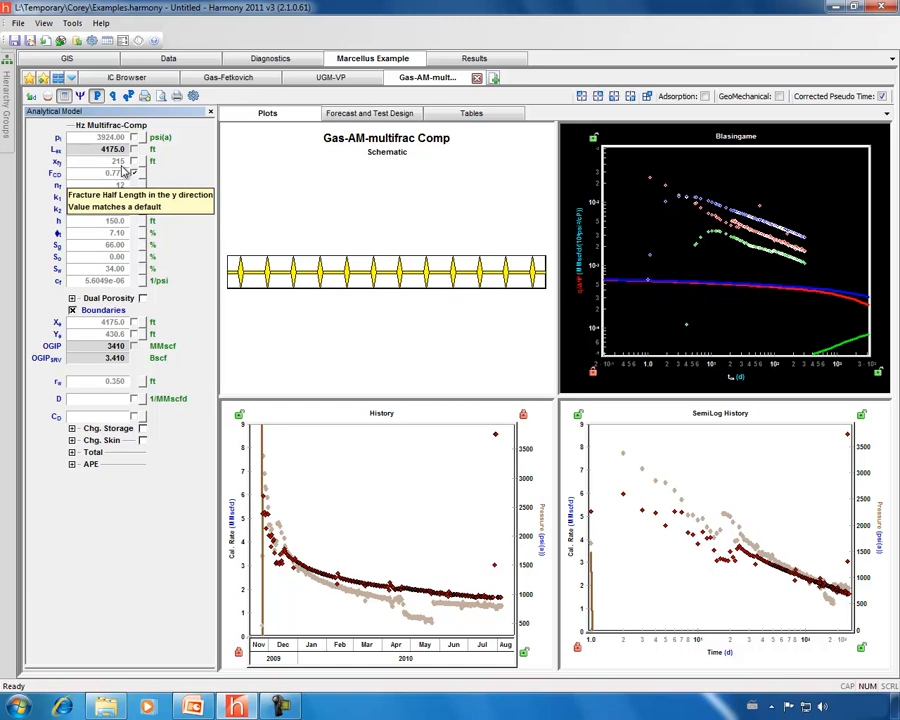
Run the automatic history match on the analytical model to solve for FCD and k1.
{"action": "left_click", "coordinate": [335, 78]}
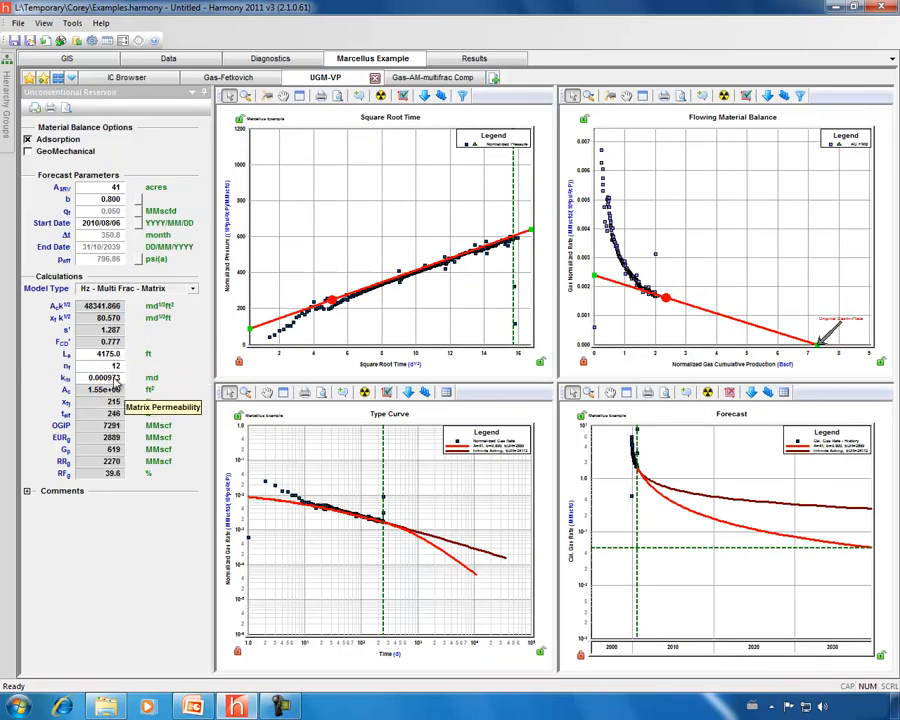
{"action": "left_click", "coordinate": [427, 80]}
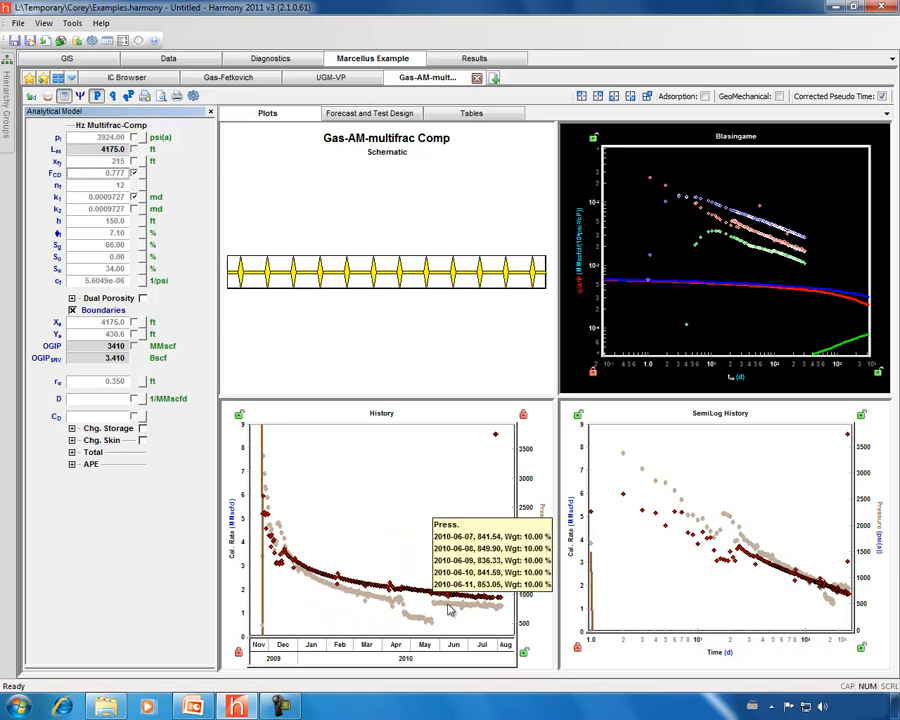
{"action": "left_click", "coordinate": [47, 97]}
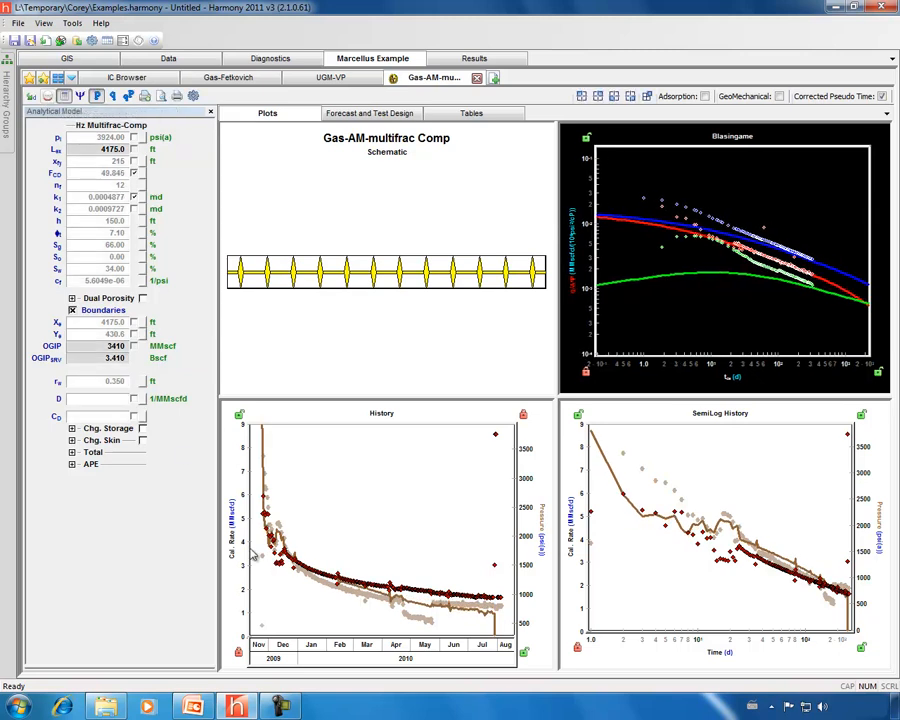
Turn on the model forecast display on the history plots.
{"action": "left_click_drag", "start_coordinate": [236, 515], "coordinate": [239, 598]}
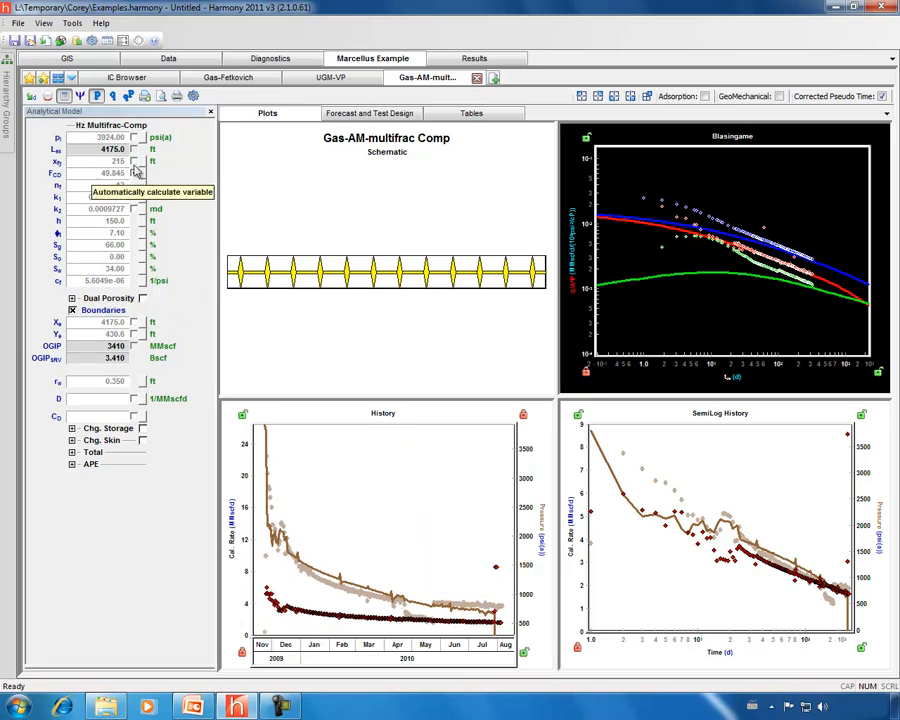
{"action": "left_click", "coordinate": [128, 96]}
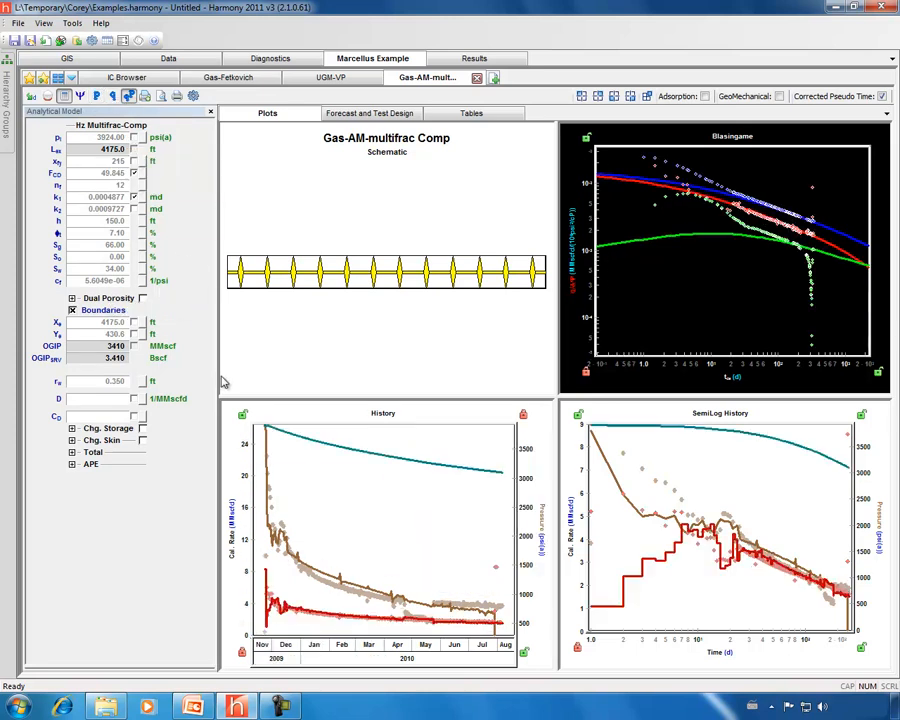
{"action": "left_click_drag", "start_coordinate": [235, 622], "coordinate": [236, 562]}
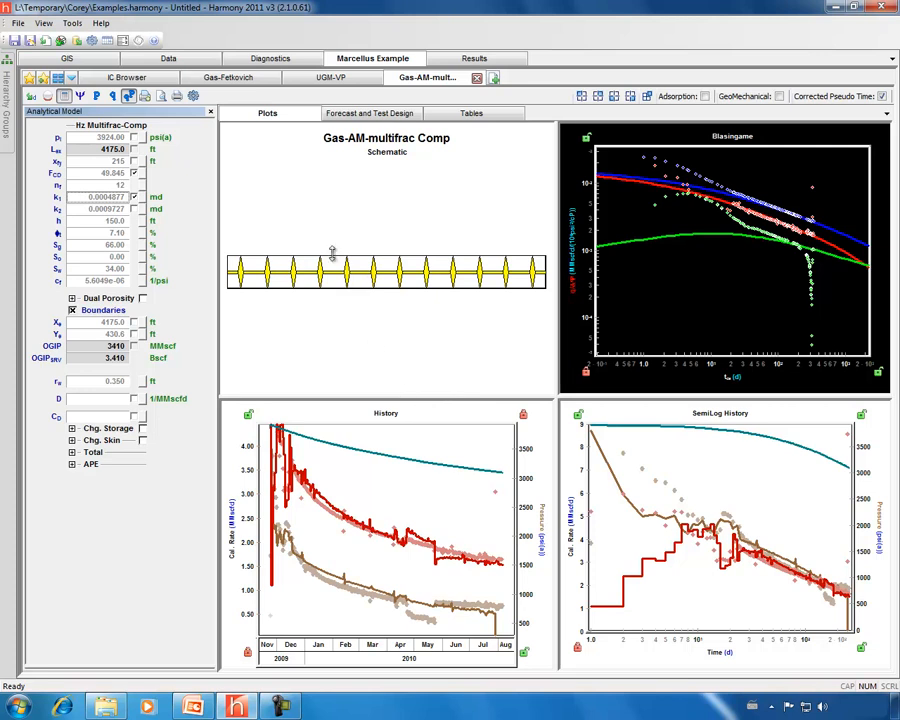
Design a forecast with a 360-month duration and 360 steps.
{"action": "left_click", "coordinate": [349, 115]}
{"action": "left_click", "coordinate": [315, 578]}
{"action": "type", "text": "360"}
{"action": "left_click", "coordinate": [363, 579]}
{"action": "type", "text": "360"}
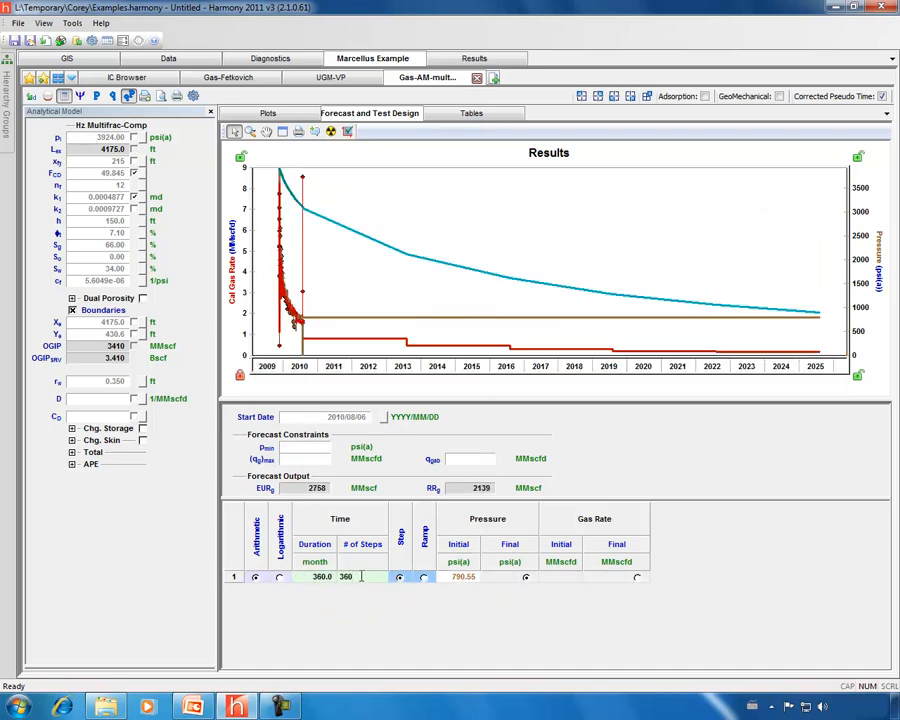
{"action": "key", "text": "Return"}
{"action": "left_click_drag", "start_coordinate": [238, 334], "coordinate": [238, 300]}
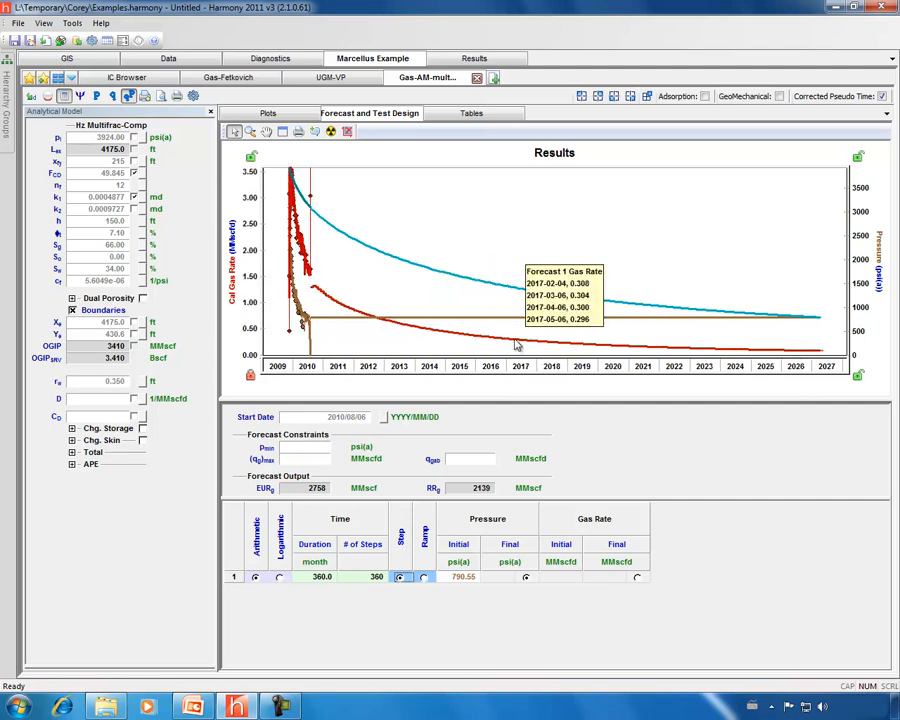
Add a new Decline analysis of gas rate versus cumulative gas.
{"action": "left_click", "coordinate": [328, 78]}
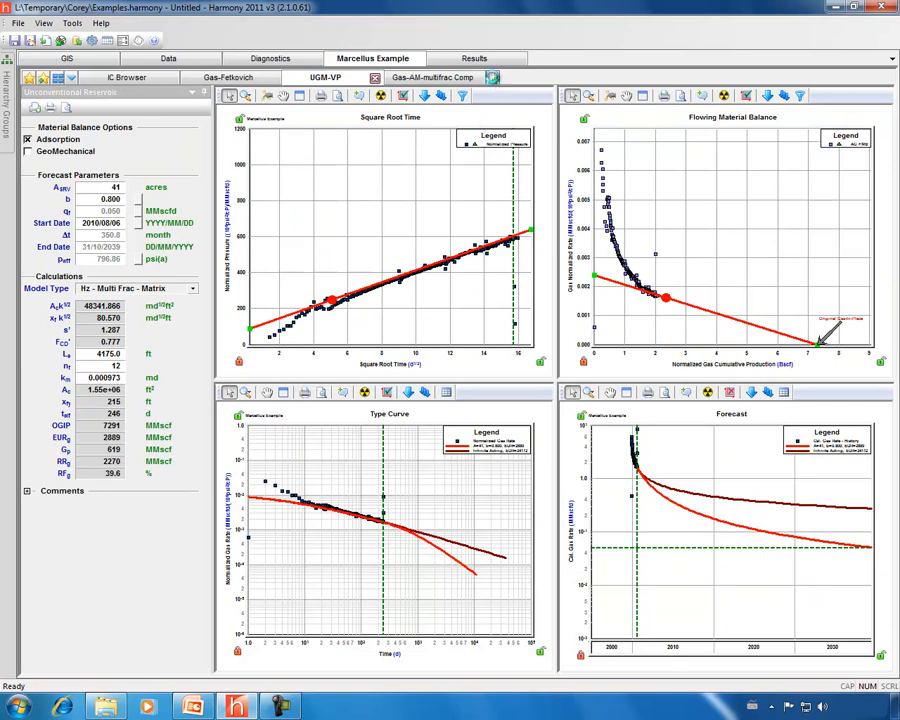
{"action": "left_click", "coordinate": [493, 79]}
{"action": "left_click", "coordinate": [66, 350]}
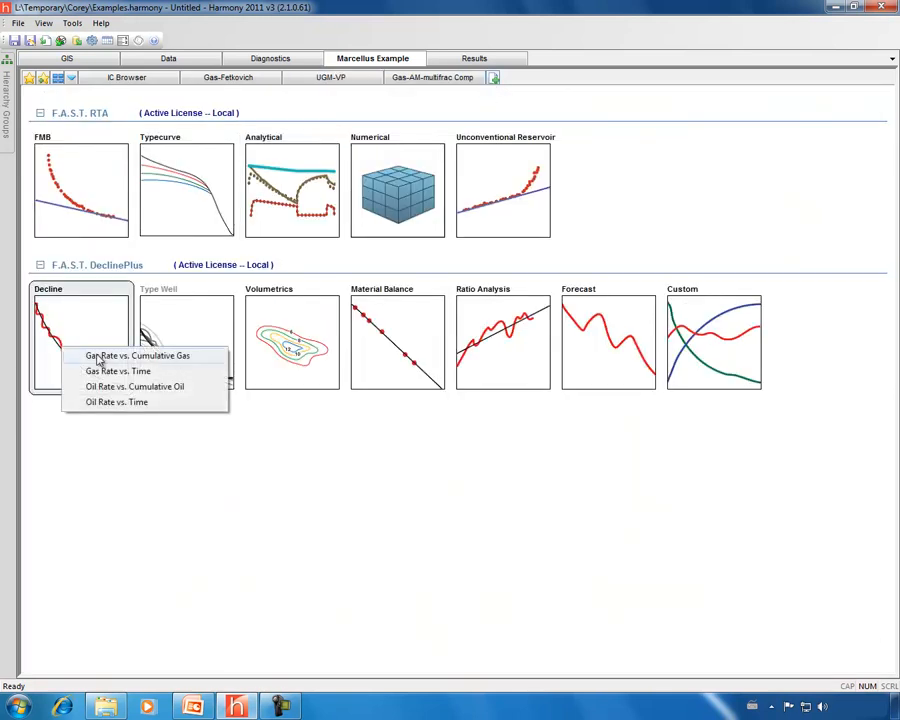
{"action": "left_click", "coordinate": [99, 356]}
Overlay the Analytical Model and Unconventional Reservoir gas forecasts on the cumulative gas plot and rescale its axis.
{"action": "left_click_drag", "start_coordinate": [540, 643], "coordinate": [318, 643]}
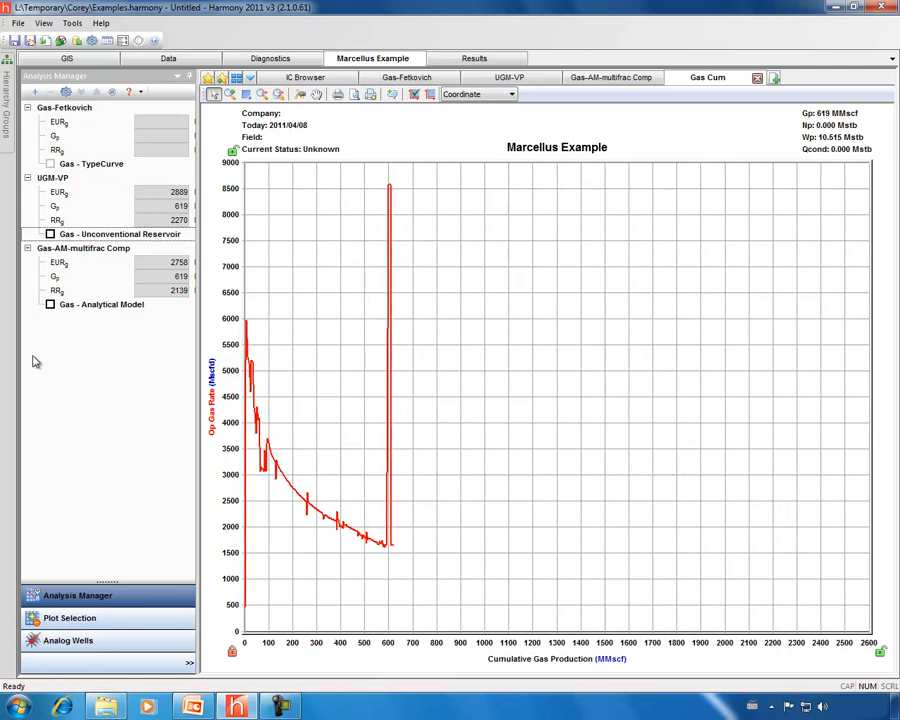
{"action": "left_click", "coordinate": [50, 305]}
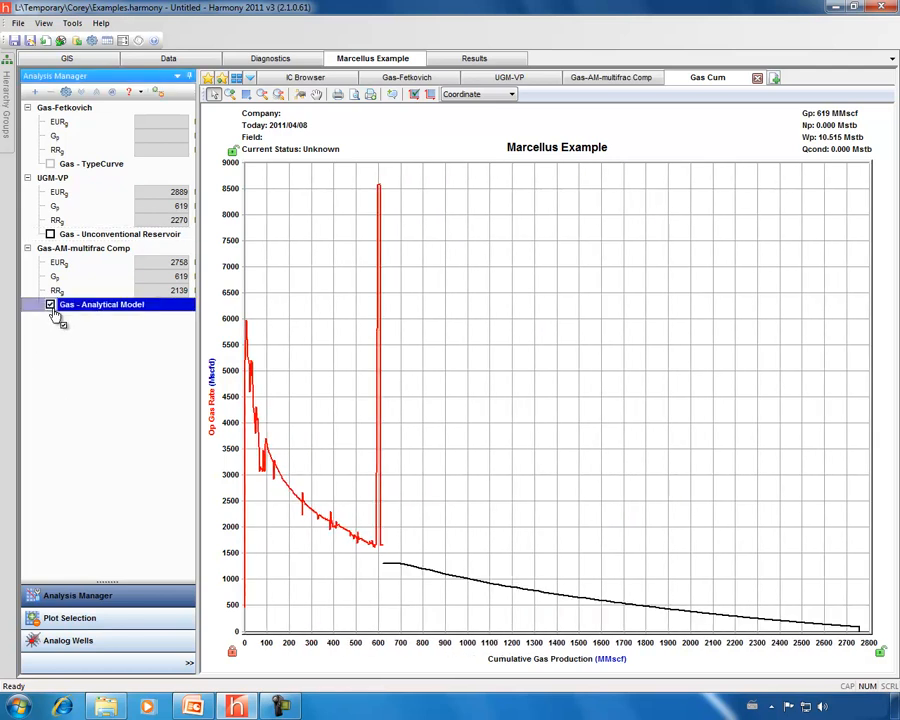
{"action": "left_click", "coordinate": [50, 234]}
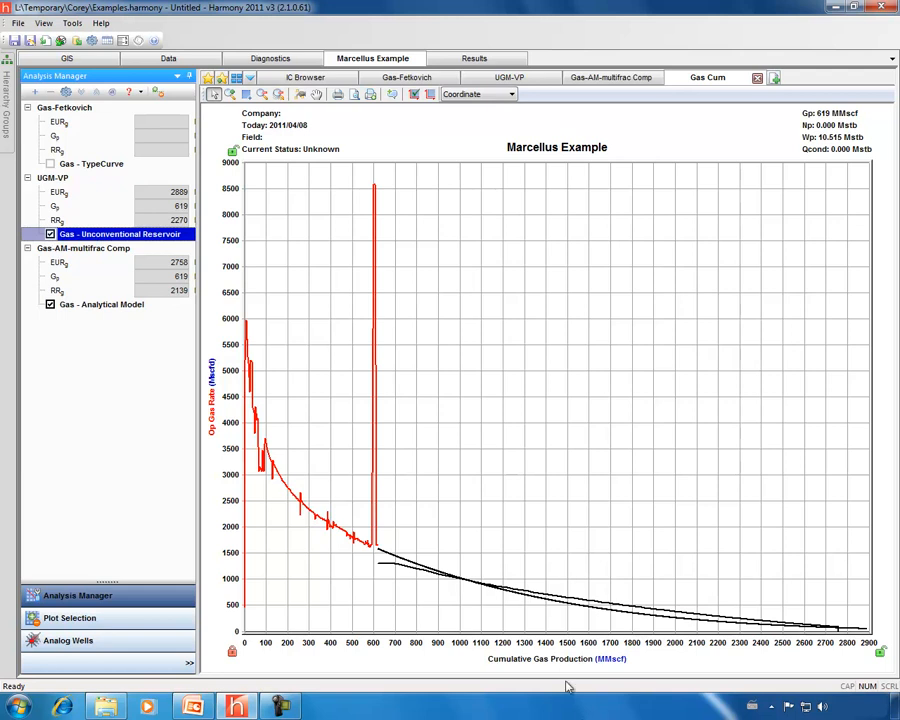
{"action": "left_click_drag", "start_coordinate": [556, 643], "coordinate": [420, 643]}
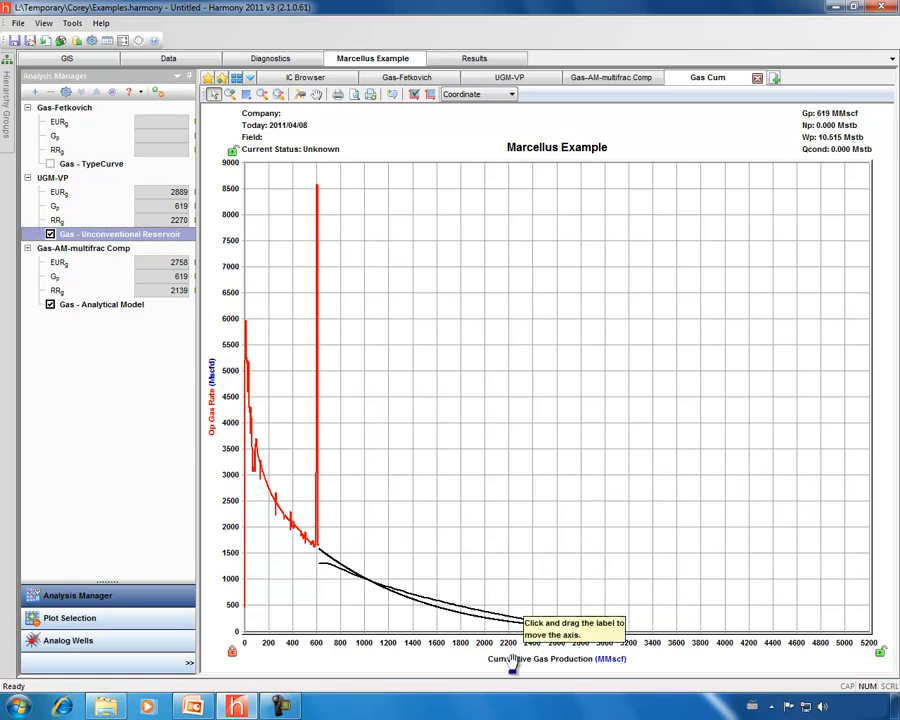
{"action": "left_click_drag", "start_coordinate": [497, 640], "coordinate": [571, 652]}
{"action": "mouse_move", "coordinate": [493, 615]}
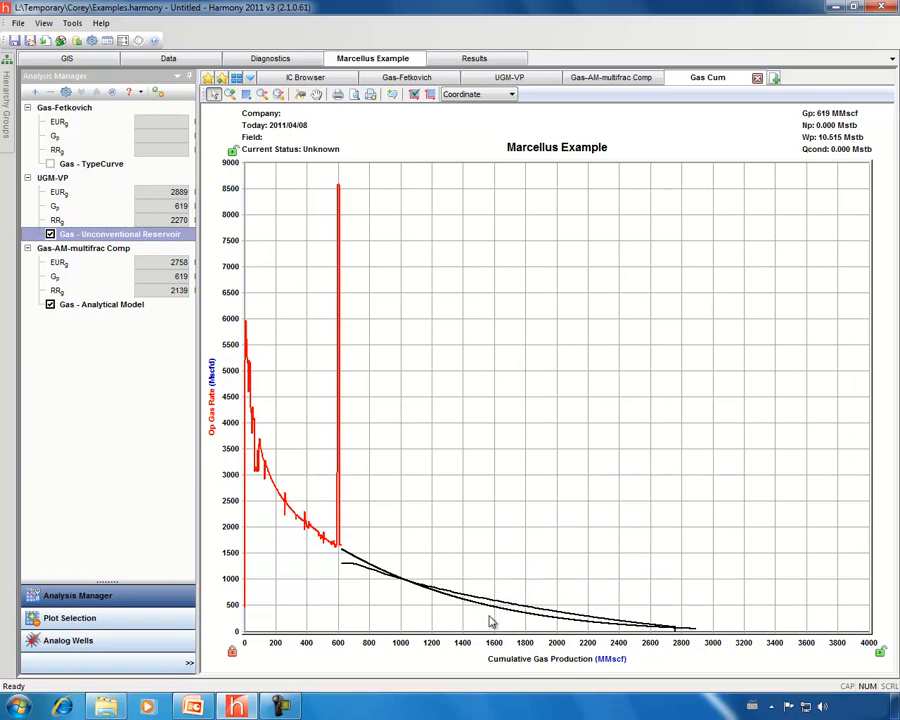